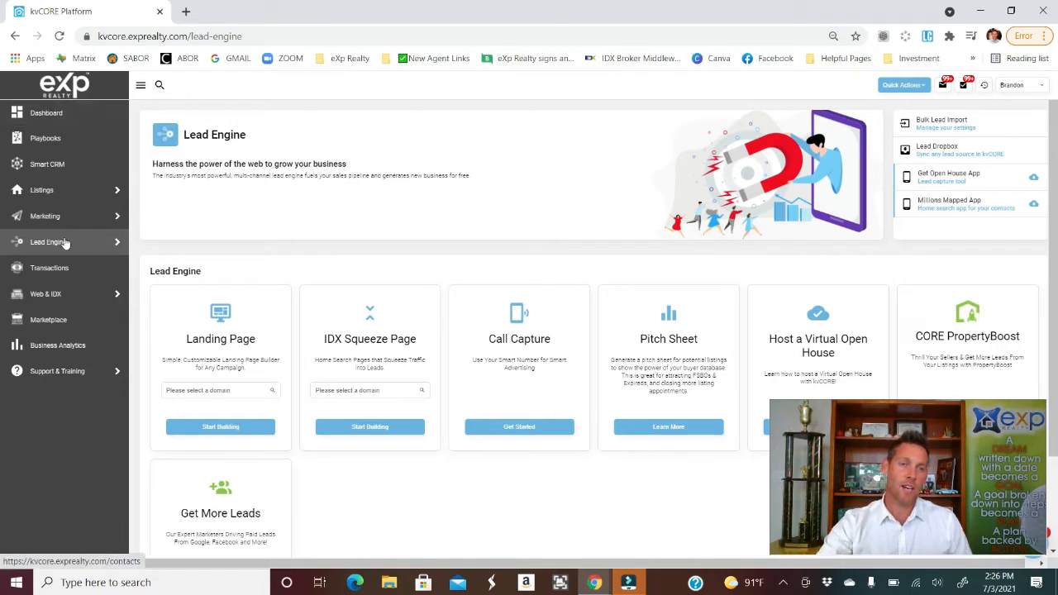
- Open the squeeze page builder and set the multi-property search location to the city of New Braunfels, TX
{"action": "mouse_move", "coordinate": [38, 243]}
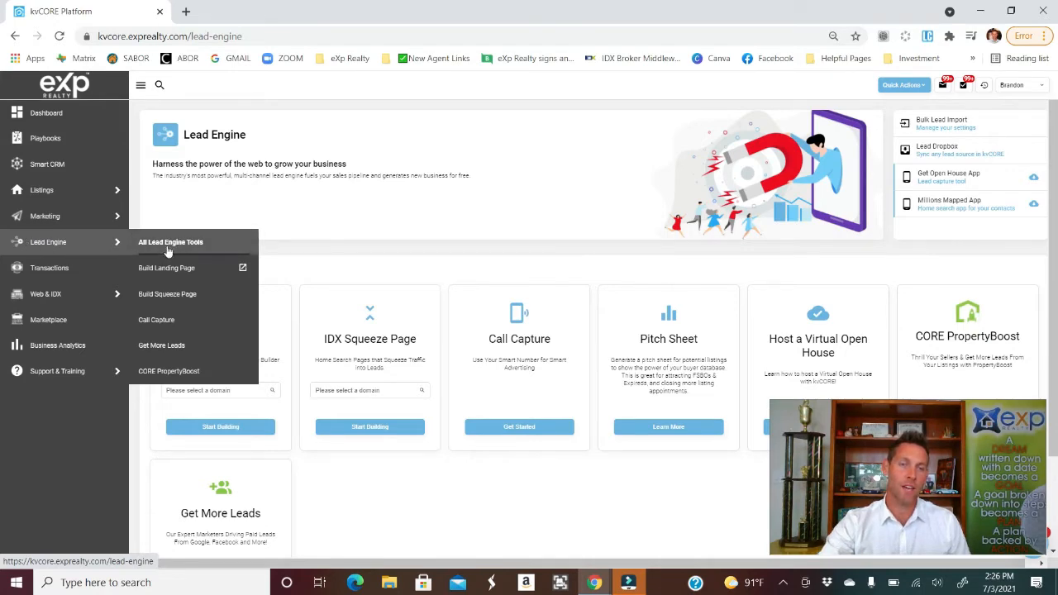
{"action": "left_click", "coordinate": [172, 295]}
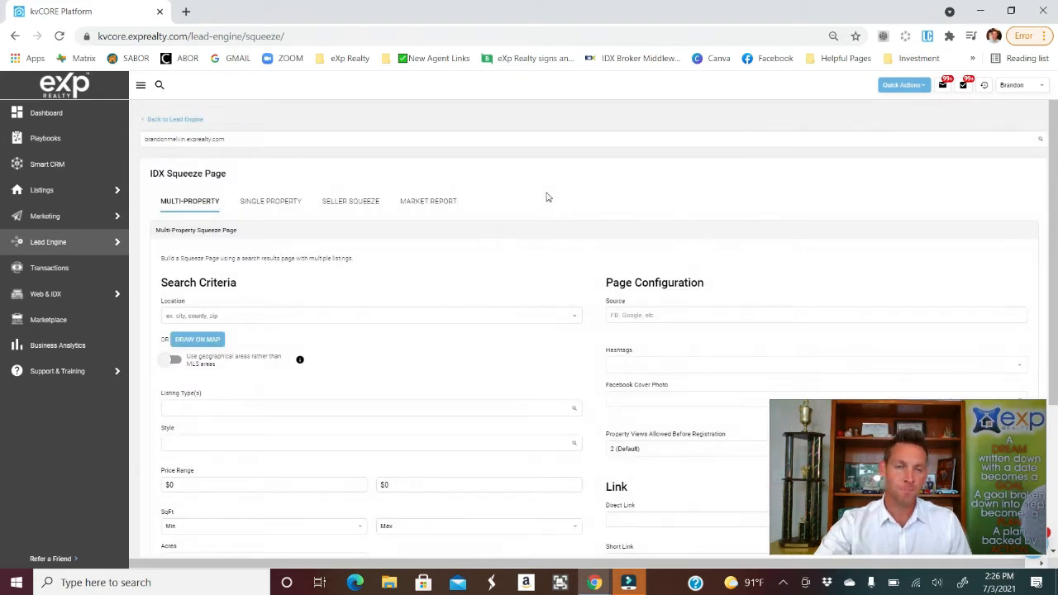
{"action": "left_click", "coordinate": [508, 316]}
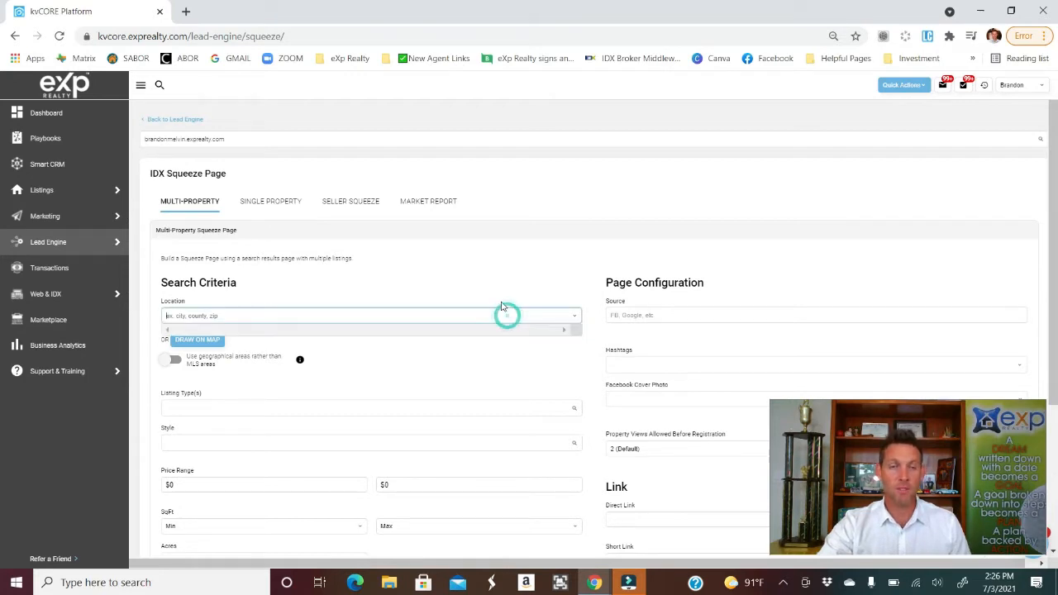
{"action": "type", "text": "s"}
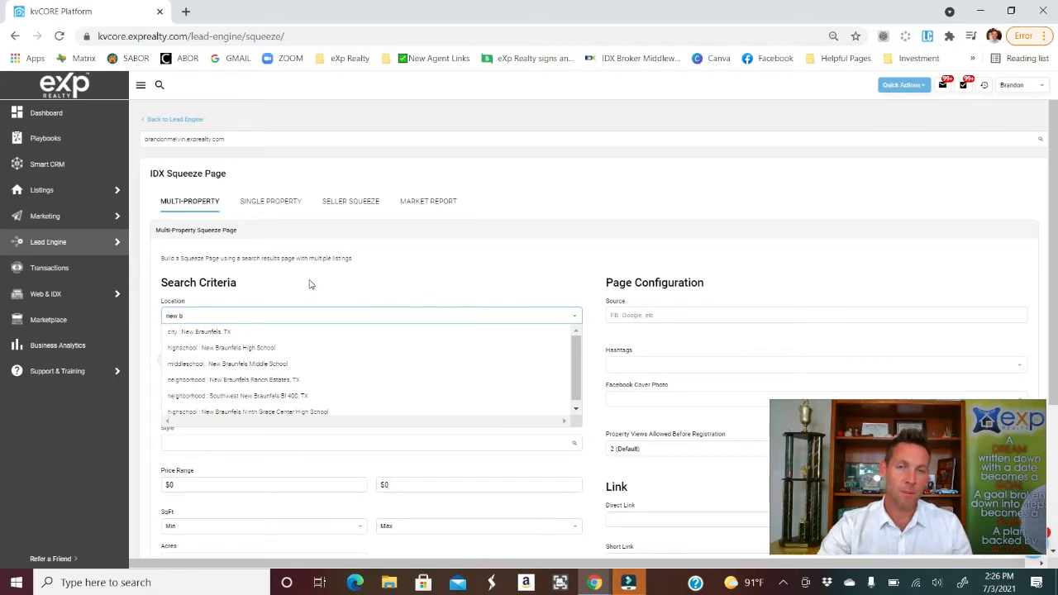
{"action": "key", "text": "Down"}
{"action": "key", "text": "Return"}
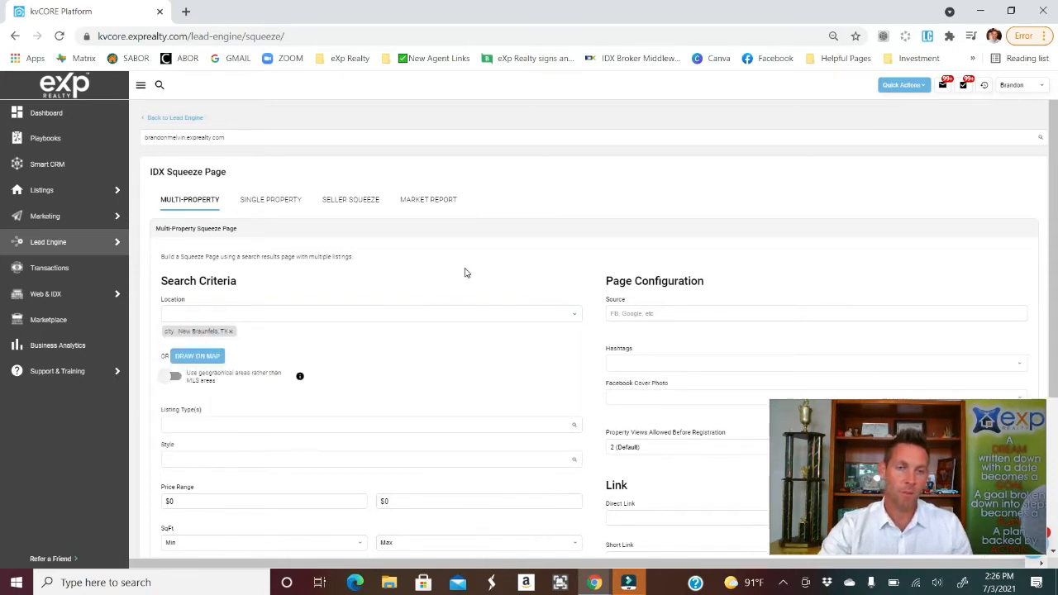
- Restrict the squeeze page's search criteria to the Rentals listing type
{"action": "scroll", "coordinate": [467, 273], "scroll_direction": "down", "scroll_amount": 2}
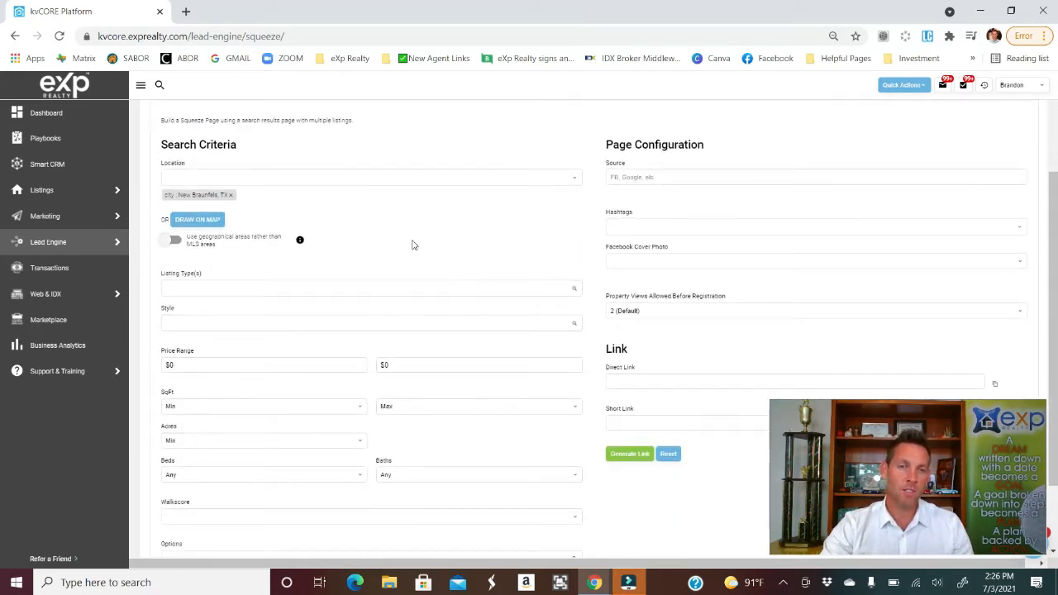
{"action": "left_click", "coordinate": [253, 288]}
{"action": "scroll", "coordinate": [243, 323], "scroll_direction": "down", "scroll_amount": 1}
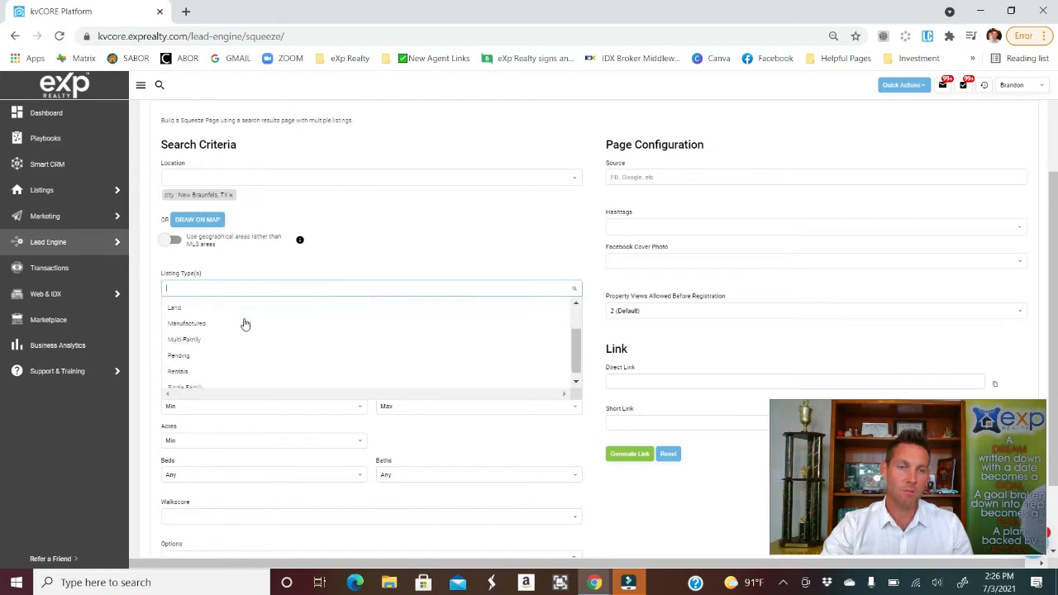
{"action": "left_click", "coordinate": [223, 365]}
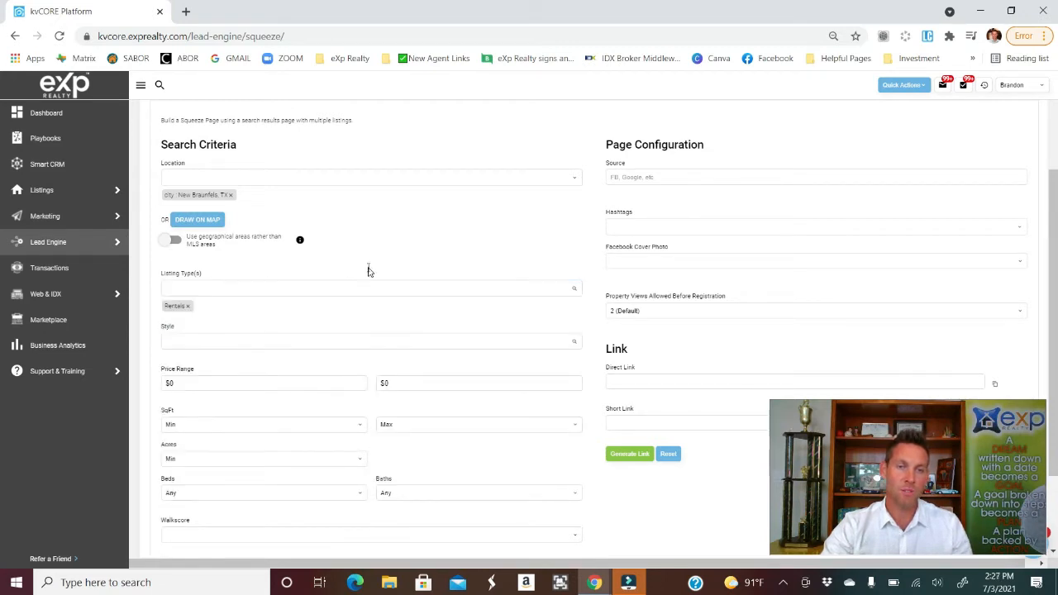
- Set the price range of the rental search from $1,000 to $5,000
{"action": "scroll", "coordinate": [232, 311], "scroll_direction": "down", "scroll_amount": 1}
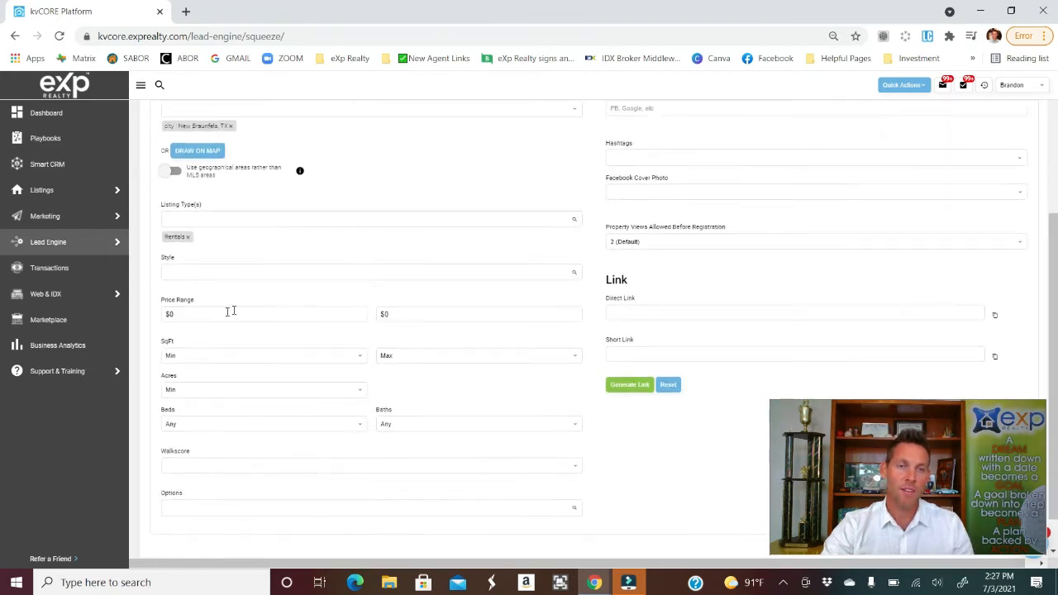
{"action": "left_click", "coordinate": [309, 317]}
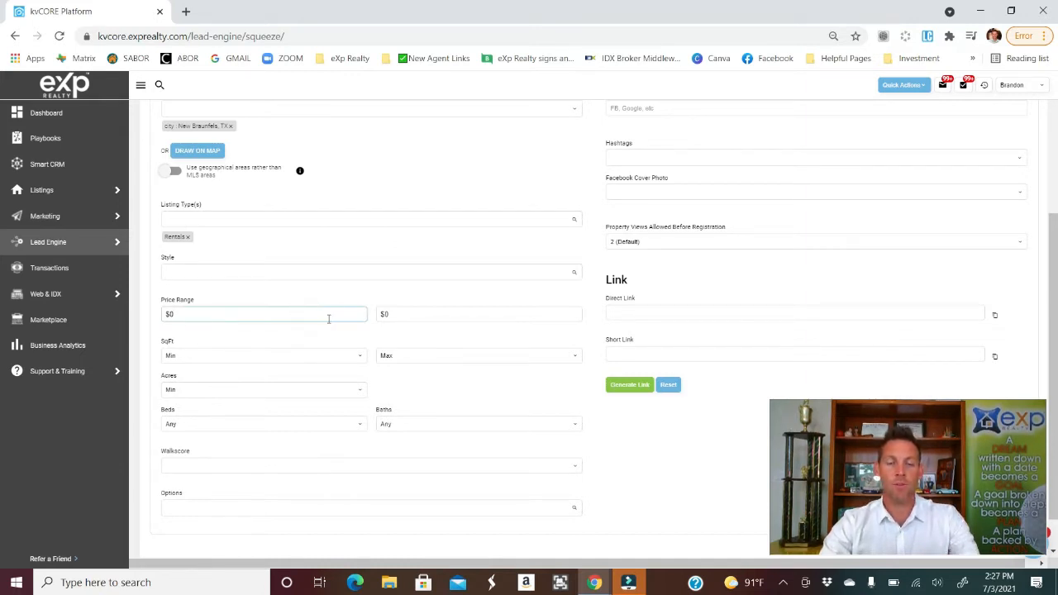
{"action": "type", "text": "1000"}
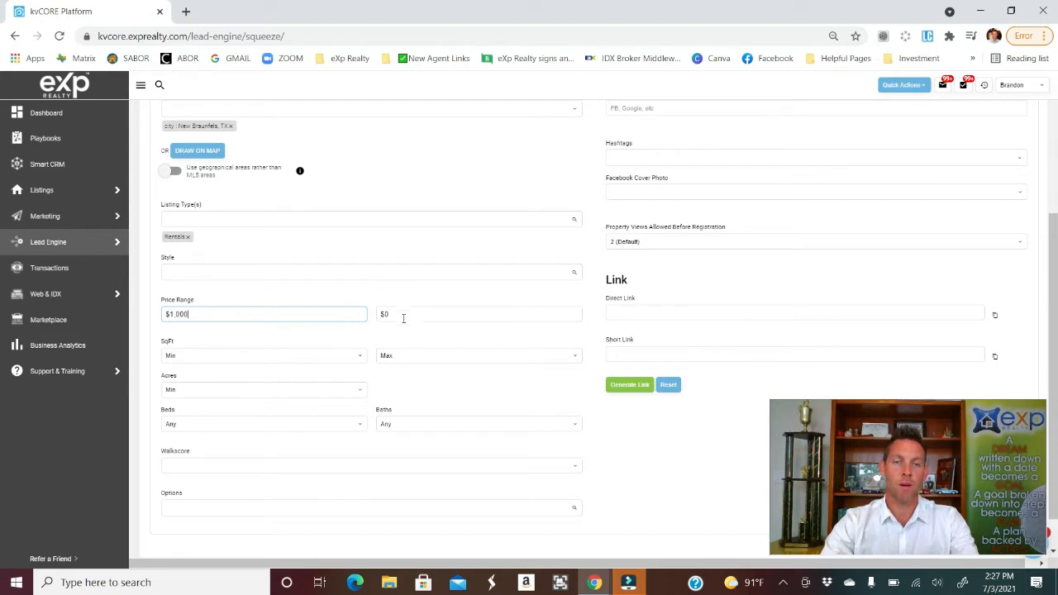
{"action": "left_click", "coordinate": [403, 315]}
{"action": "type", "text": "5000"}
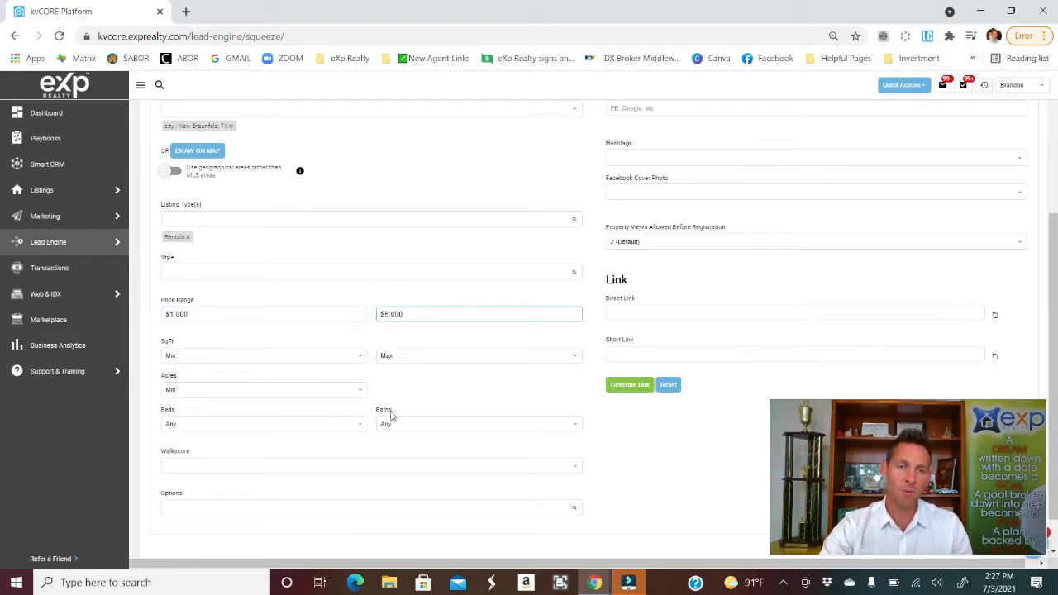
- Enter FB as the squeeze page's lead source and add the hashtag nbrentals
{"action": "scroll", "coordinate": [467, 378], "scroll_direction": "up", "scroll_amount": 1}
{"action": "scroll", "coordinate": [467, 378], "scroll_direction": "up", "scroll_amount": 1}
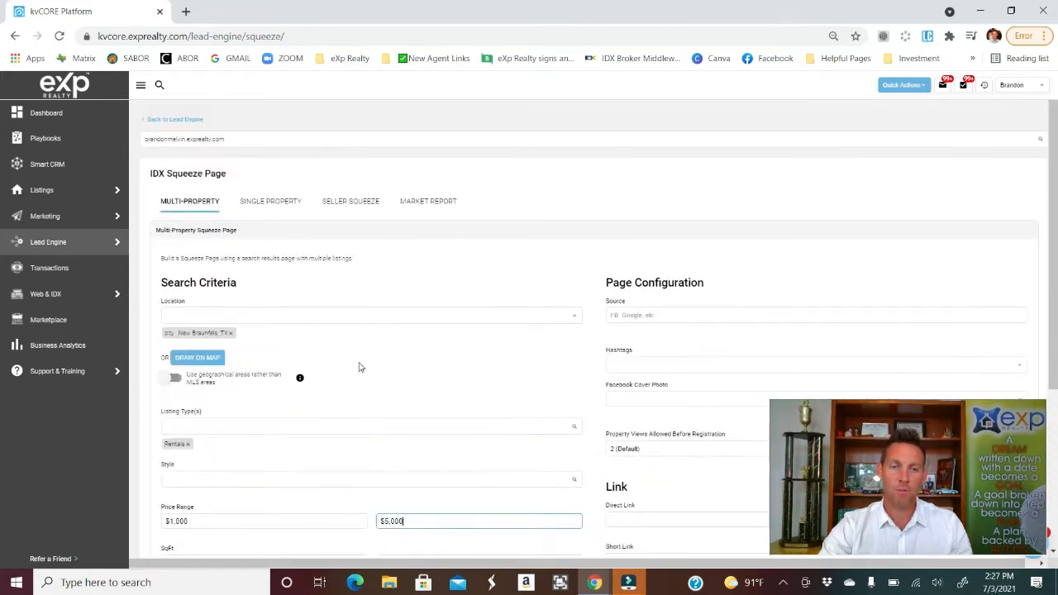
{"action": "left_click", "coordinate": [671, 314]}
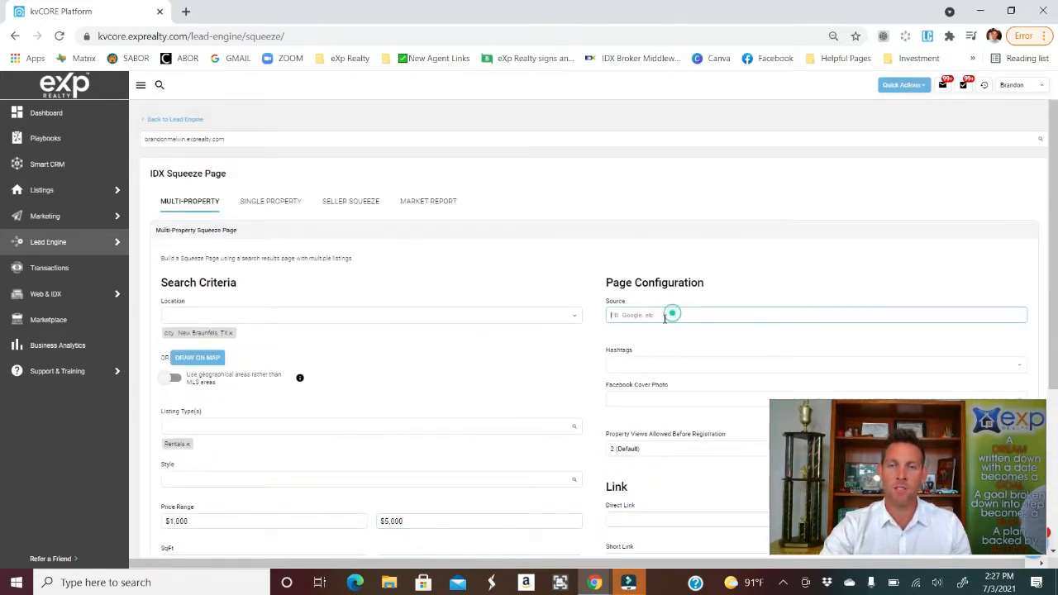
{"action": "type", "text": "FB"}
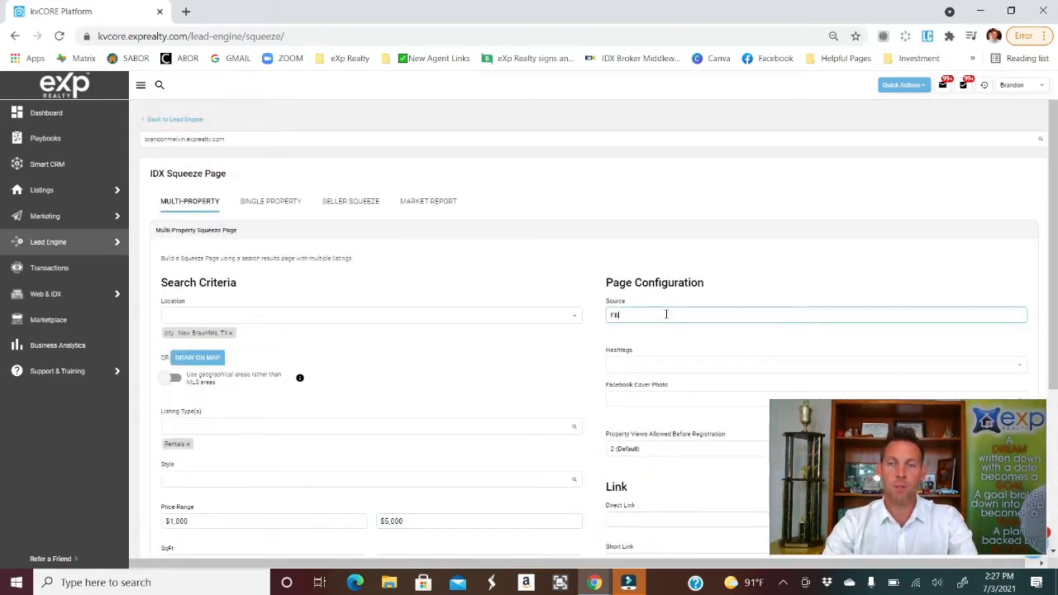
{"action": "scroll", "coordinate": [666, 312], "scroll_direction": "down", "scroll_amount": 1}
{"action": "left_click", "coordinate": [662, 296]}
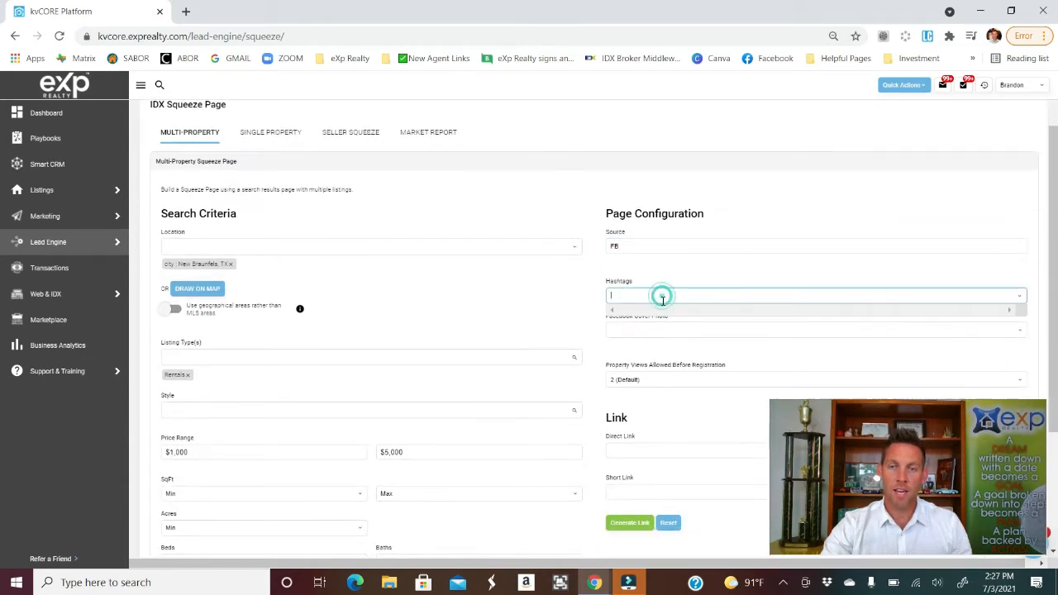
{"action": "type", "text": "n"}
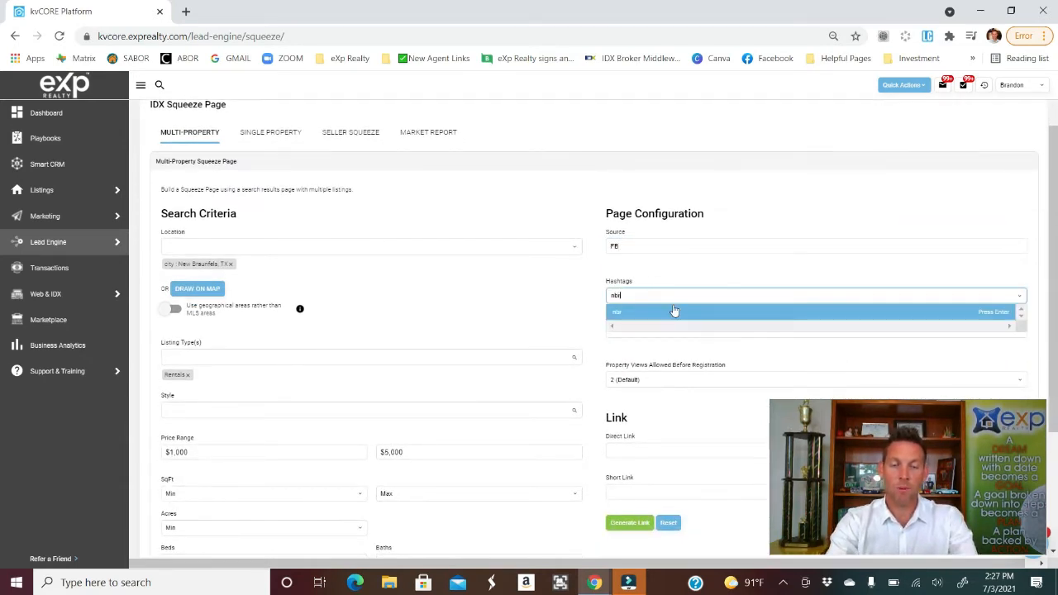
{"action": "type", "text": "bre"}
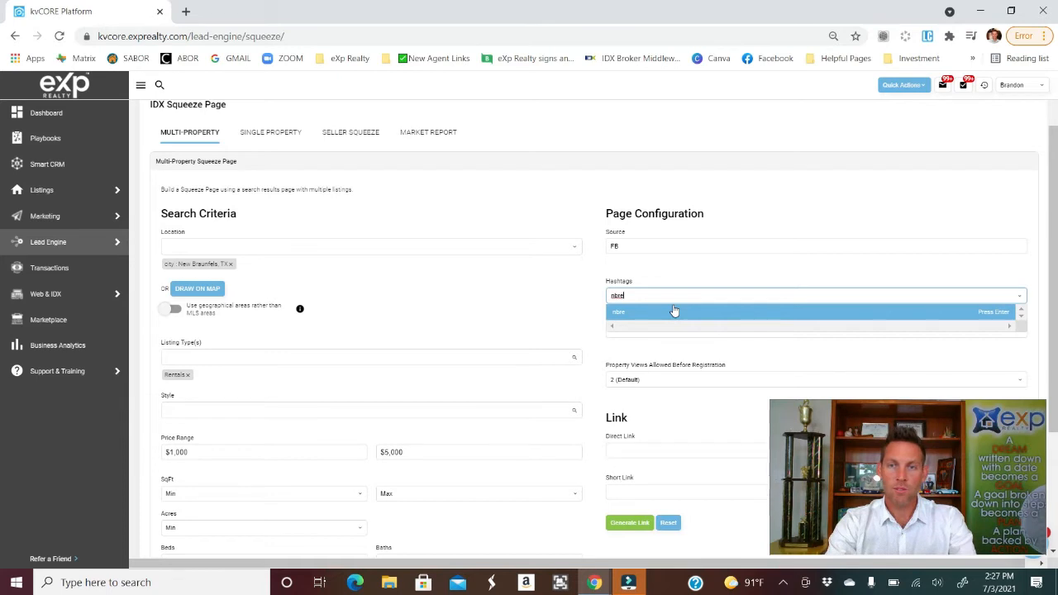
{"action": "type", "text": "ntals"}
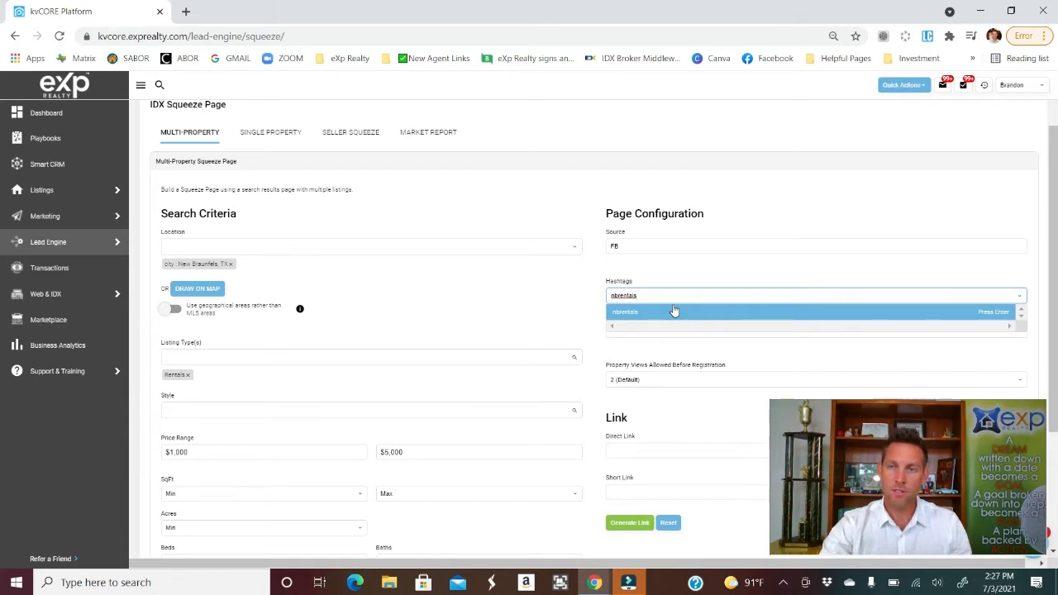
{"action": "left_click", "coordinate": [654, 310]}
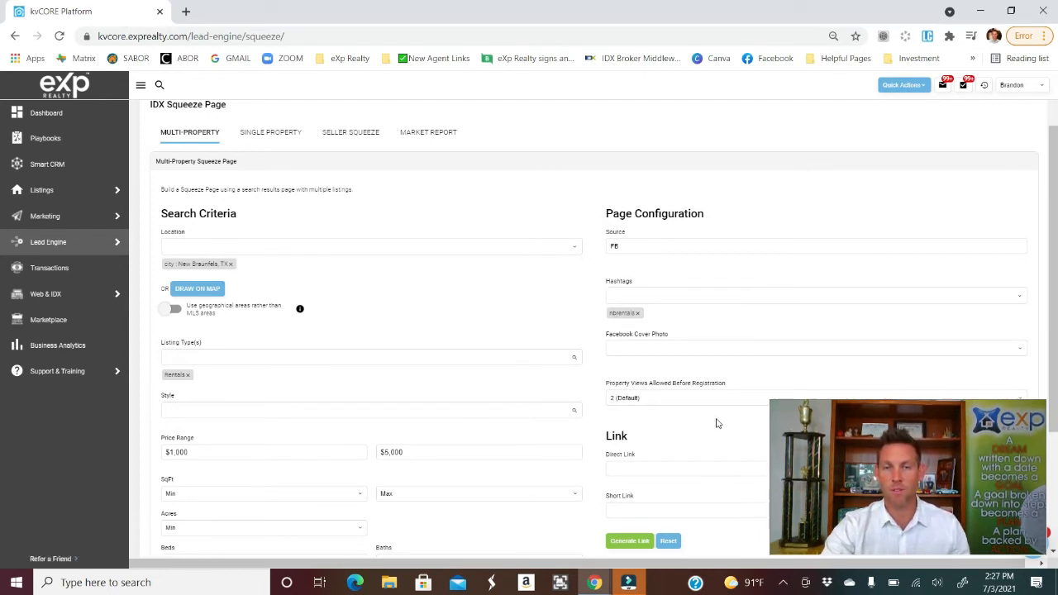
- Set the Facebook cover photo to use listings from search results and the property views allowed before registration to 1 (Immediate)
{"action": "left_click", "coordinate": [675, 353]}
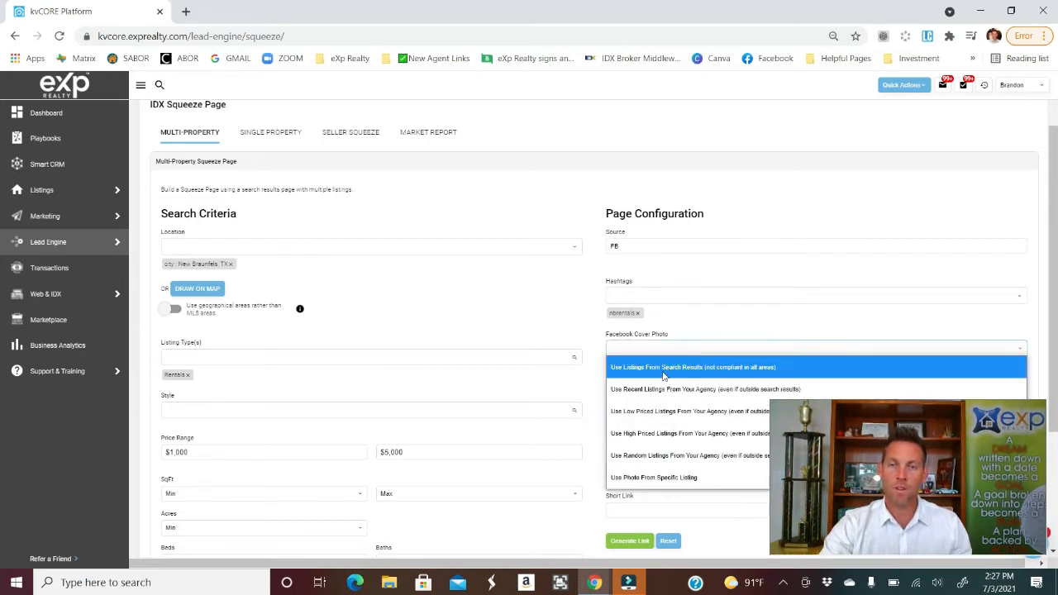
{"action": "left_click", "coordinate": [663, 374]}
{"action": "scroll", "coordinate": [587, 355], "scroll_direction": "down", "scroll_amount": 3}
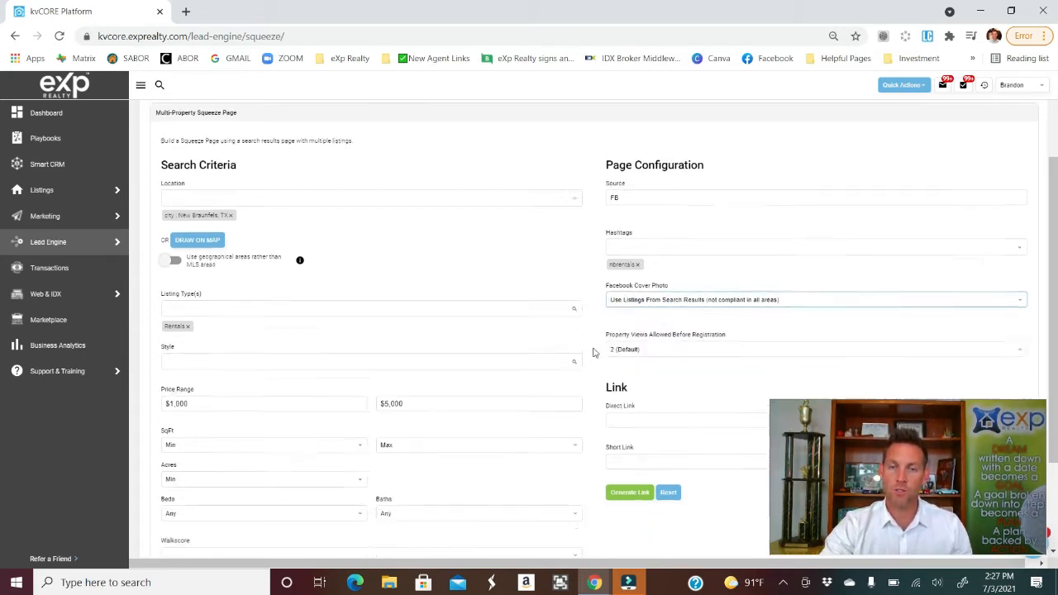
{"action": "left_click", "coordinate": [649, 219]}
{"action": "left_click", "coordinate": [633, 236]}
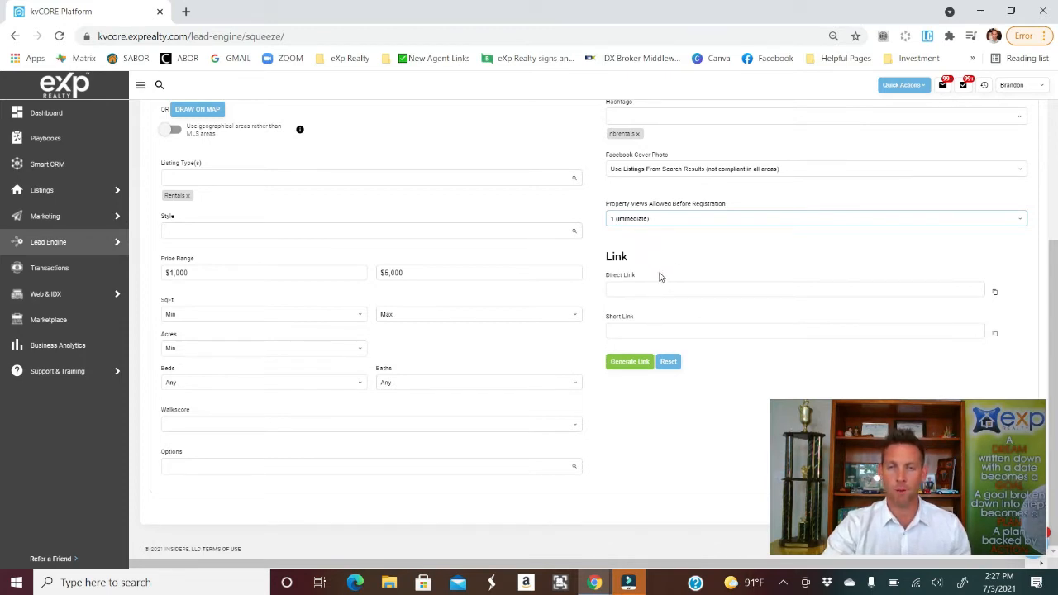
- Generate the squeeze page links and open the short link in a new browser tab to preview the rental listings
{"action": "left_click", "coordinate": [633, 368]}
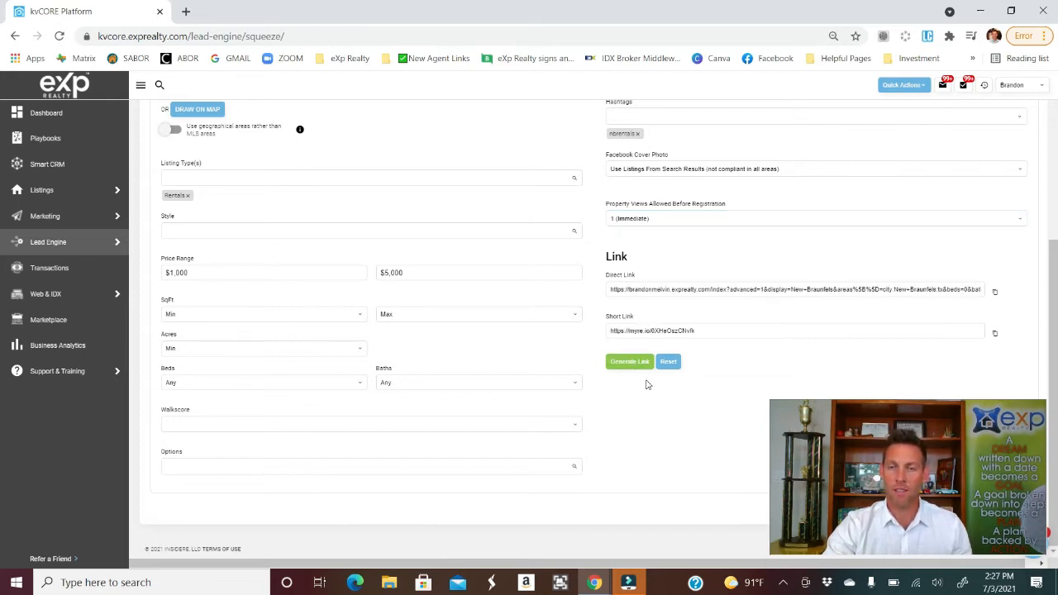
{"action": "triple_click", "coordinate": [651, 331]}
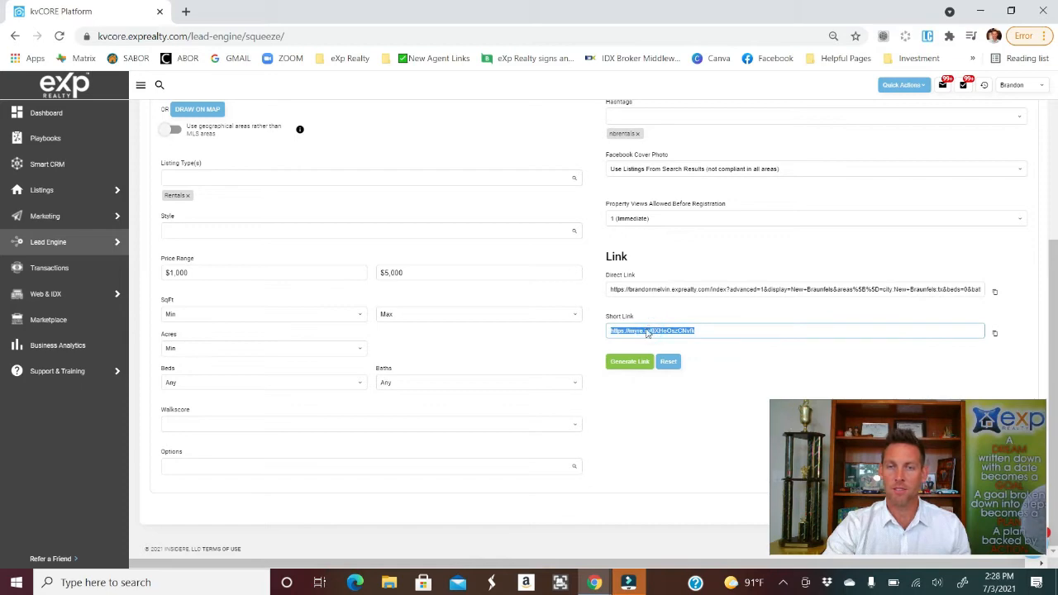
{"action": "right_click", "coordinate": [651, 331]}
{"action": "left_click", "coordinate": [717, 458]}
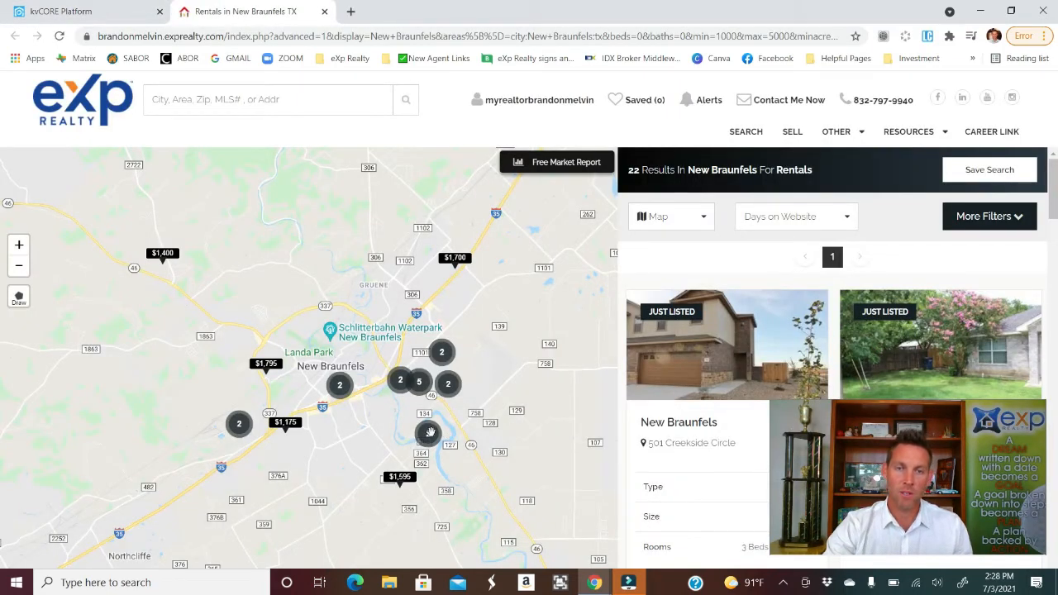
{"action": "mouse_move", "coordinate": [859, 345]}
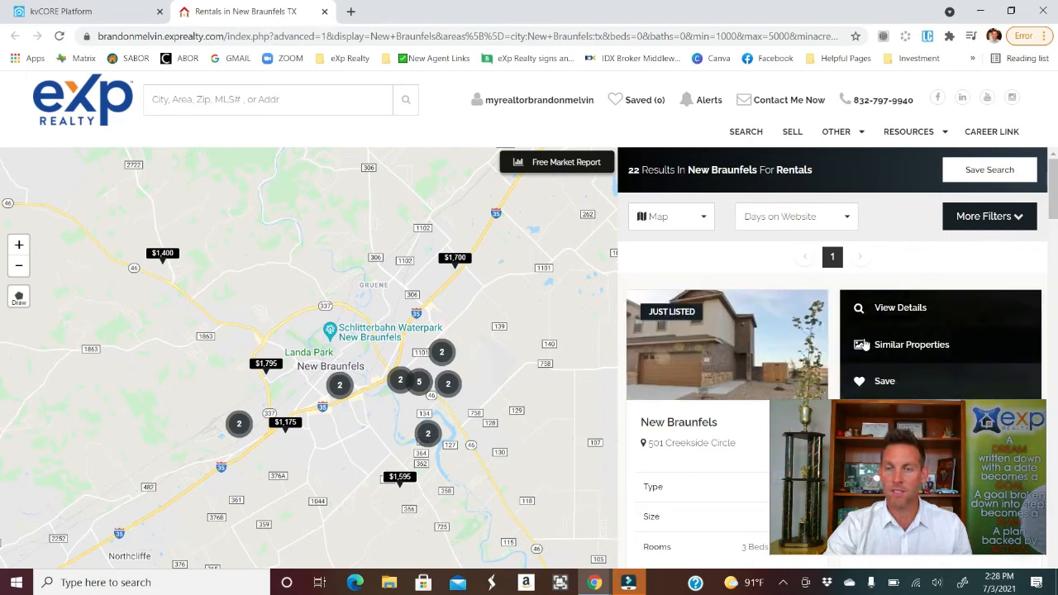
{"action": "mouse_move", "coordinate": [774, 359]}
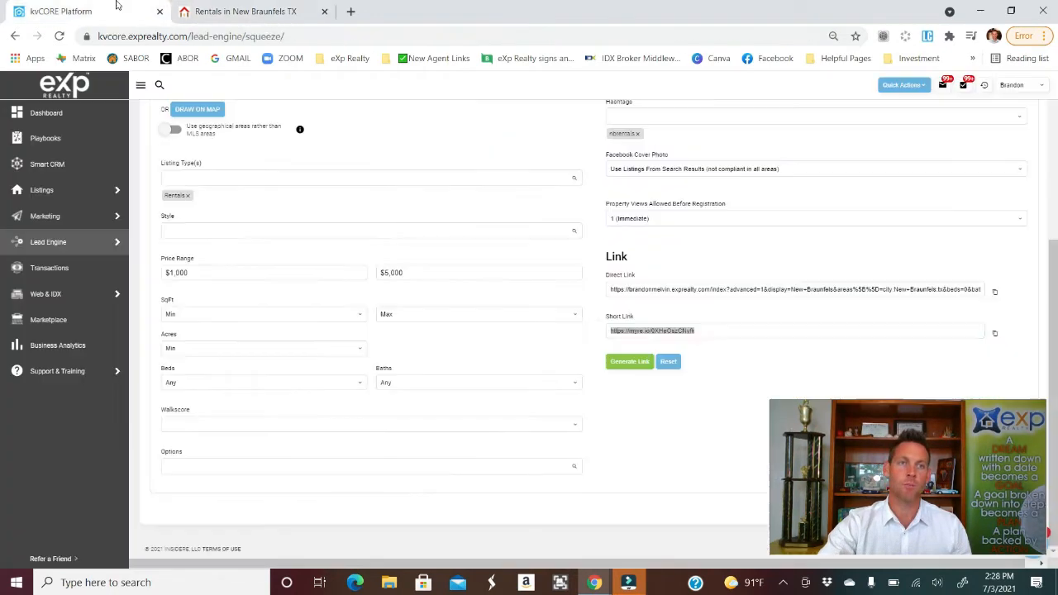
- Copy the squeeze page's short link from kvCORE to the clipboard and open Facebook in a new browser tab
{"action": "left_click", "coordinate": [112, 14]}
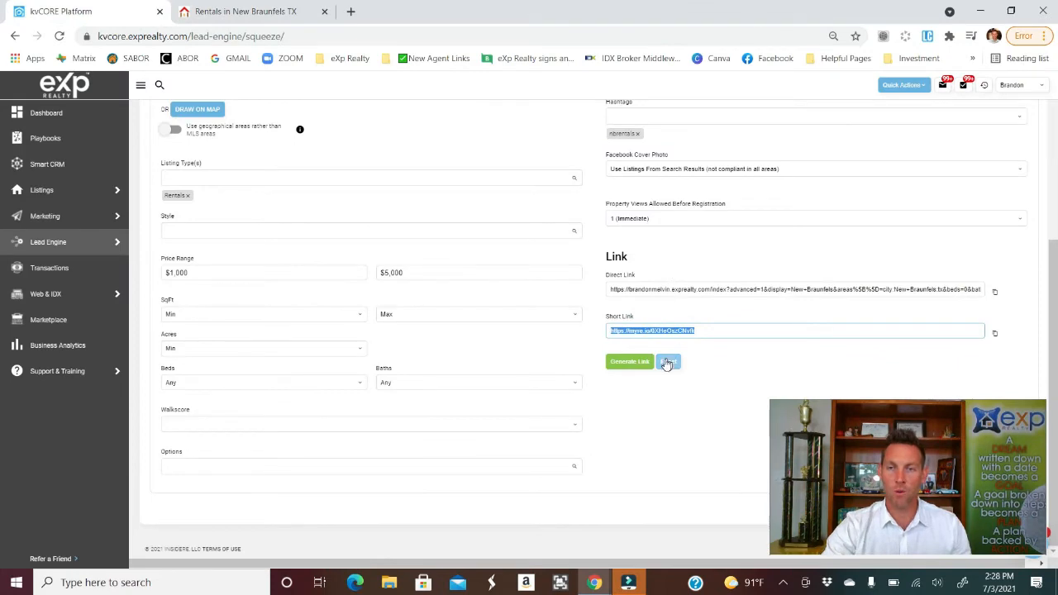
{"action": "left_click", "coordinate": [992, 335]}
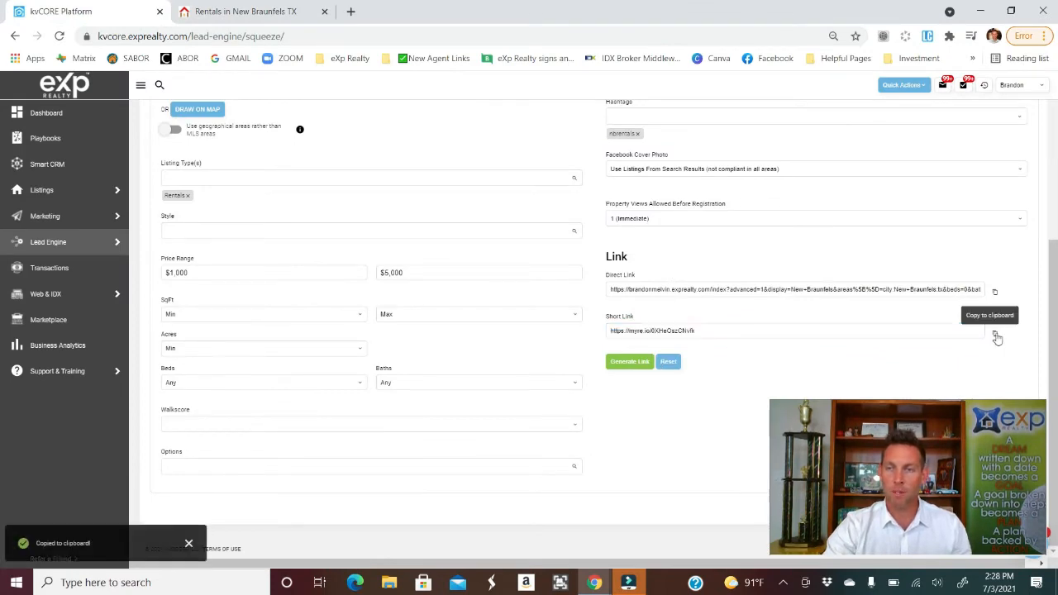
{"action": "left_click", "coordinate": [306, 11]}
{"action": "left_click", "coordinate": [350, 11]}
{"action": "left_click", "coordinate": [347, 35]}
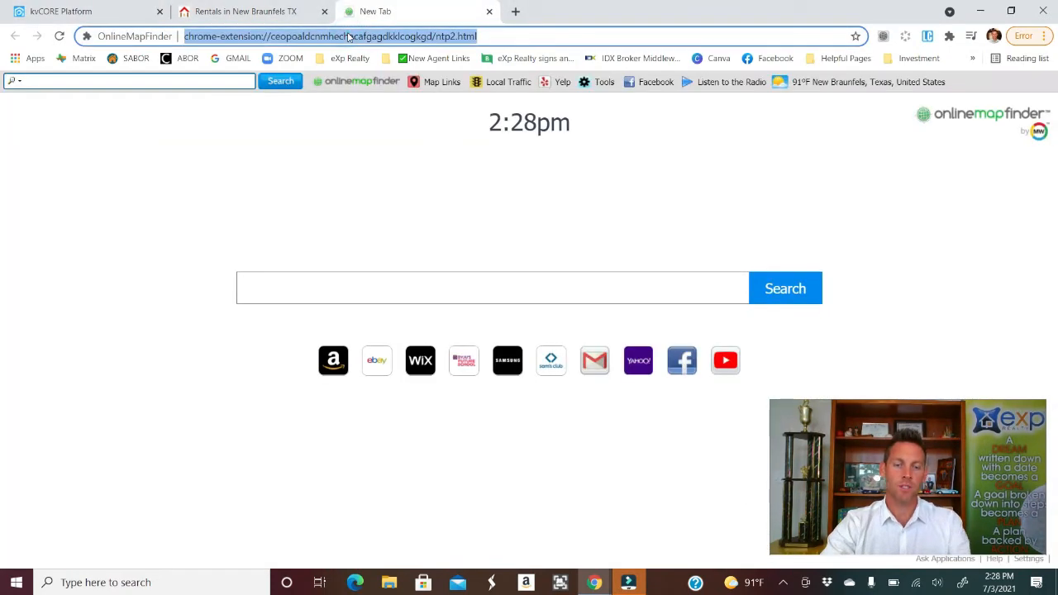
{"action": "type", "text": "f"}
{"action": "key", "text": "Return"}
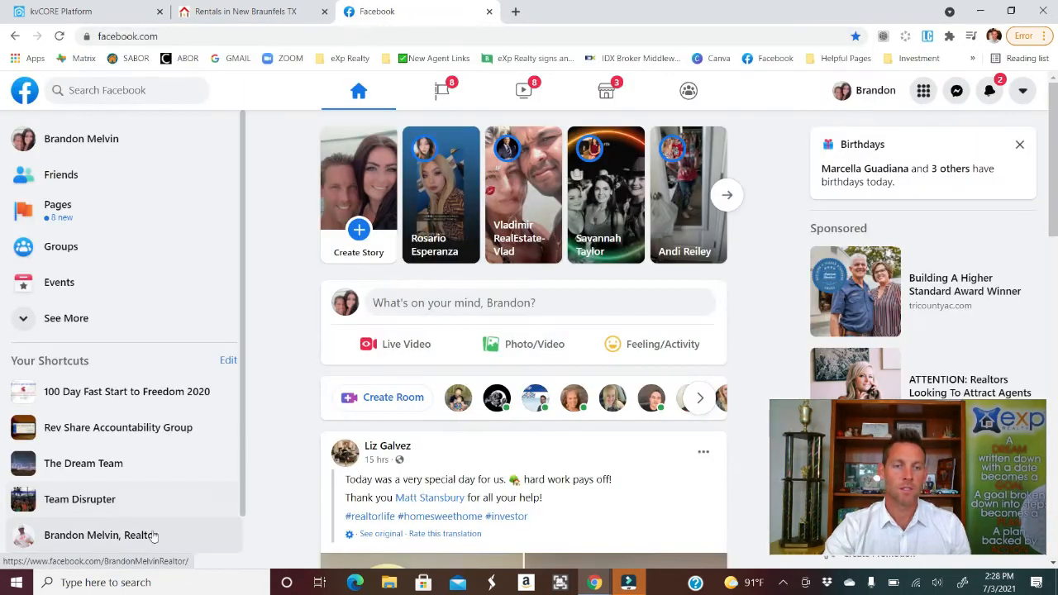
- Open the realtor business page from the Facebook shortcuts and start a new post on it
{"action": "left_click", "coordinate": [153, 540]}
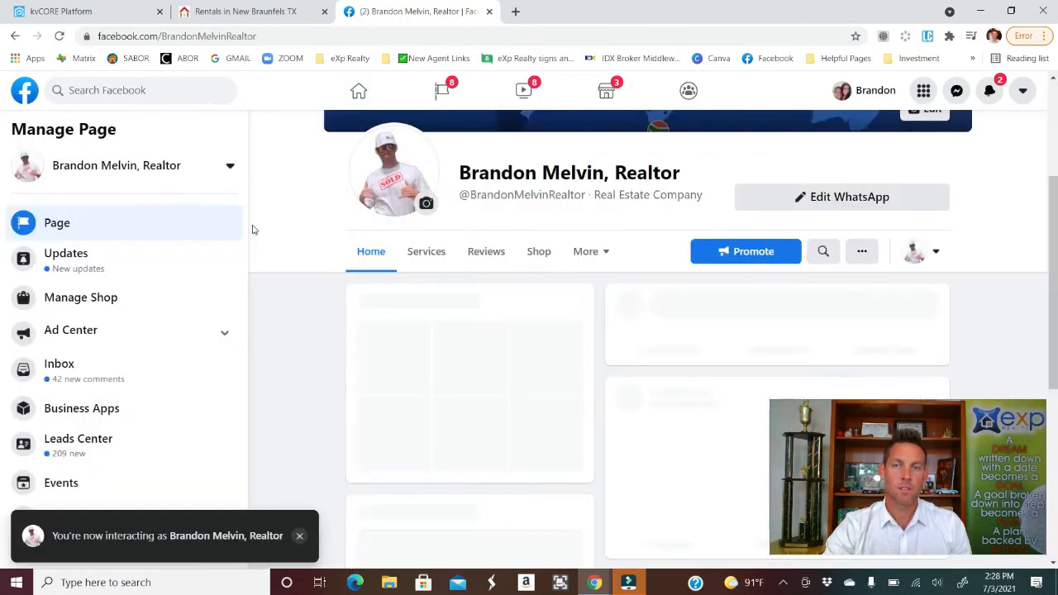
{"action": "scroll", "coordinate": [538, 255], "scroll_direction": "down", "scroll_amount": 2}
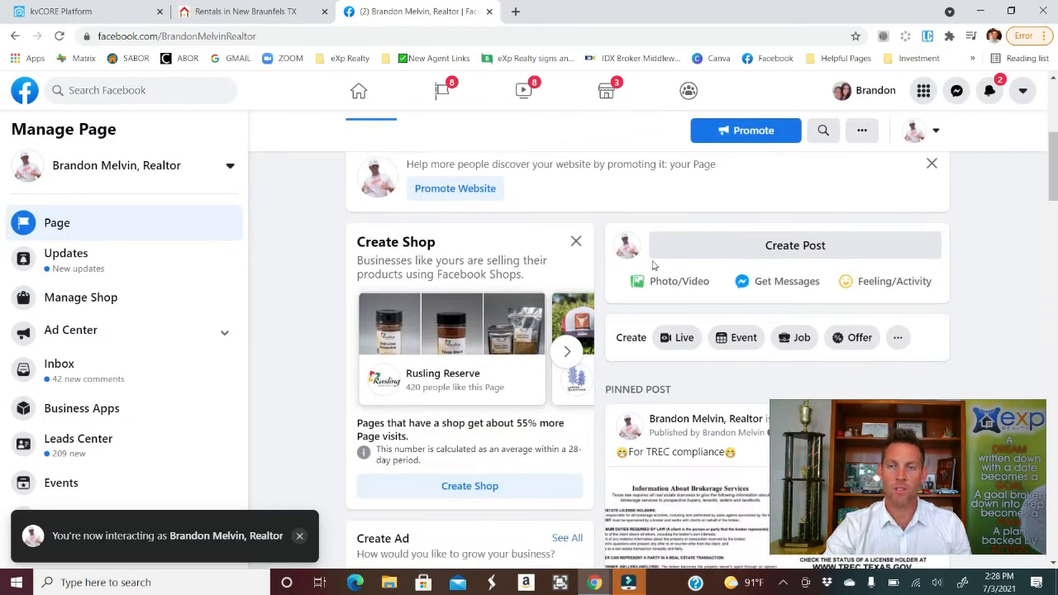
{"action": "left_click", "coordinate": [775, 246]}
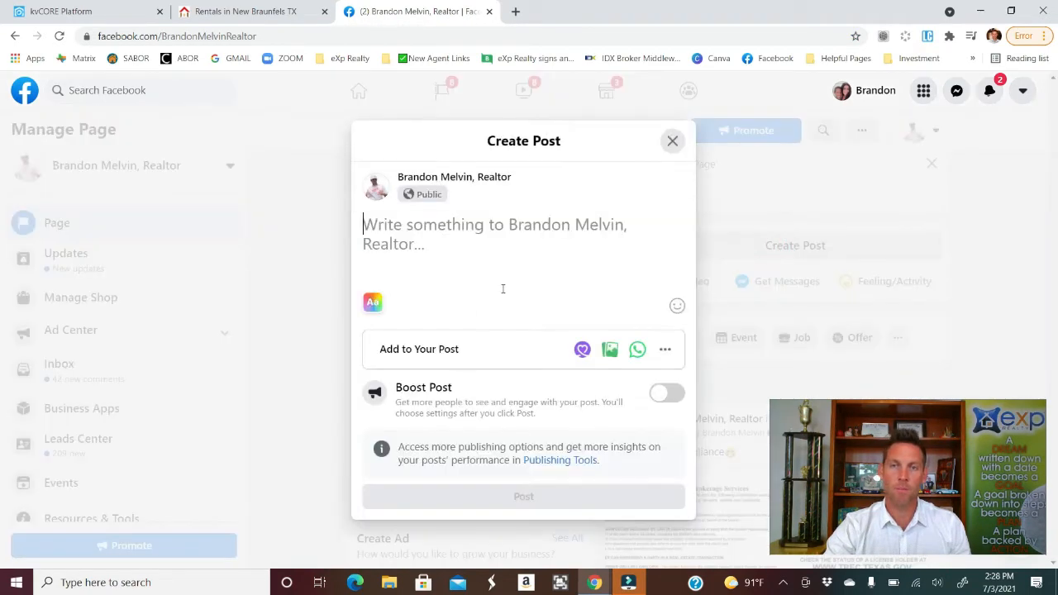
- Paste the squeeze page's short link into the new post to load its preview, and delete the link text while keeping the preview
{"action": "key", "text": "ctrl+v"}
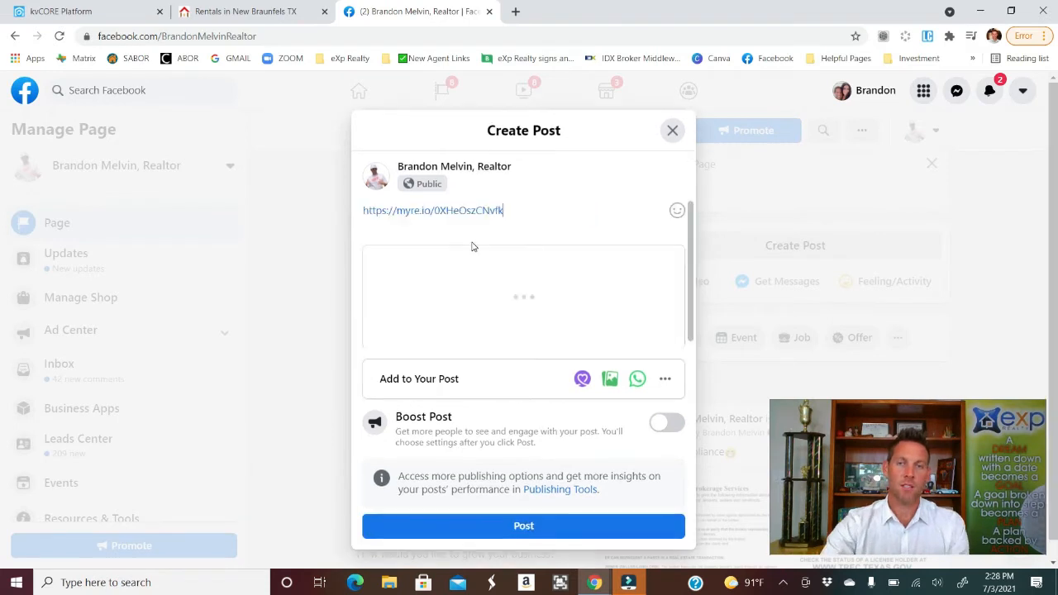
{"action": "triple_click", "coordinate": [528, 209]}
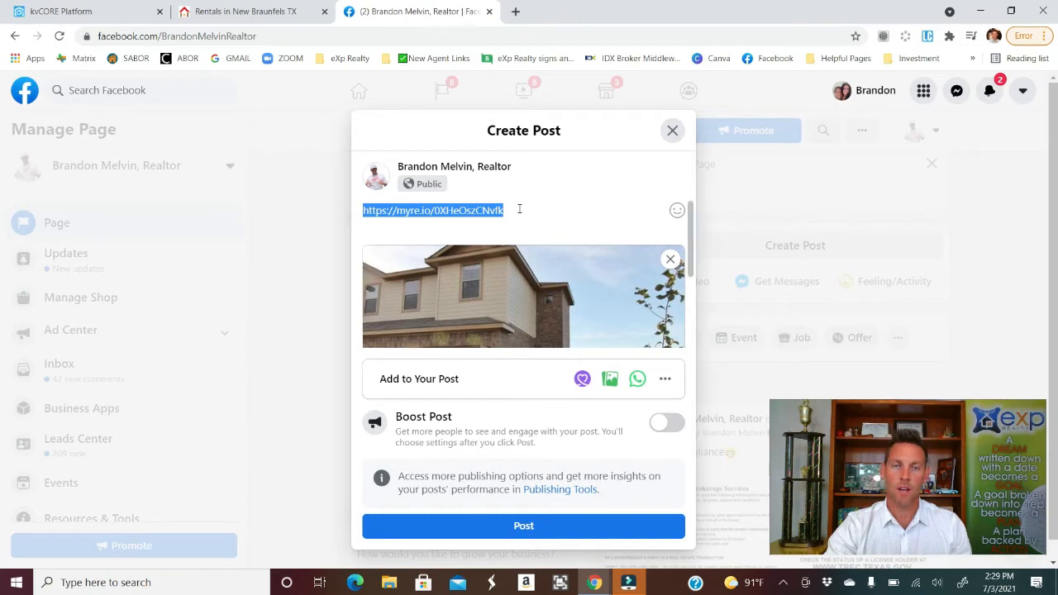
{"action": "key", "text": "BackSpace"}
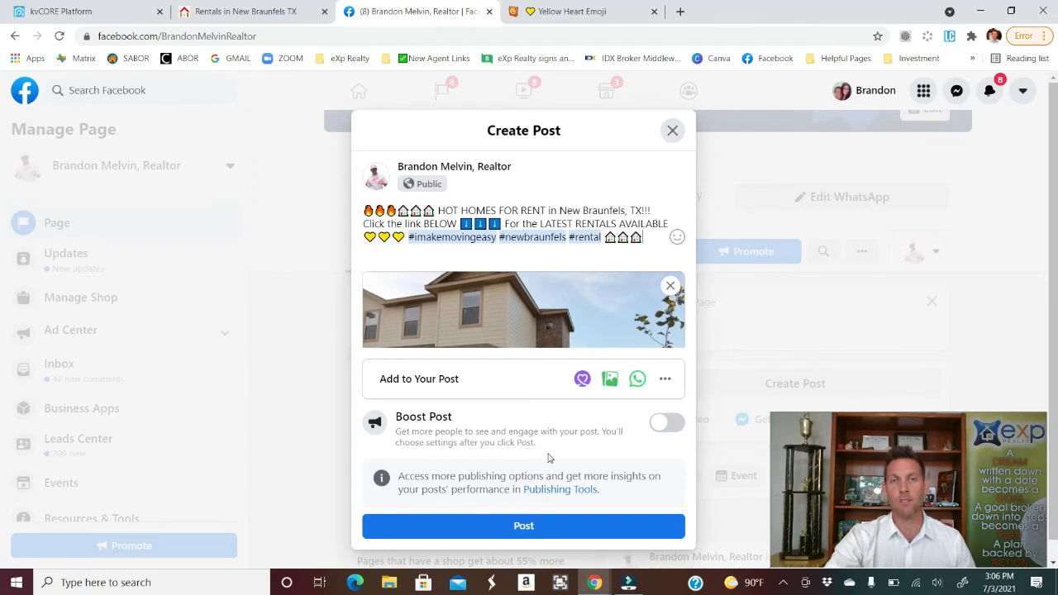
- Publish the New Braunfels rentals post and find it among the business page's other posts
{"action": "left_click", "coordinate": [526, 530]}
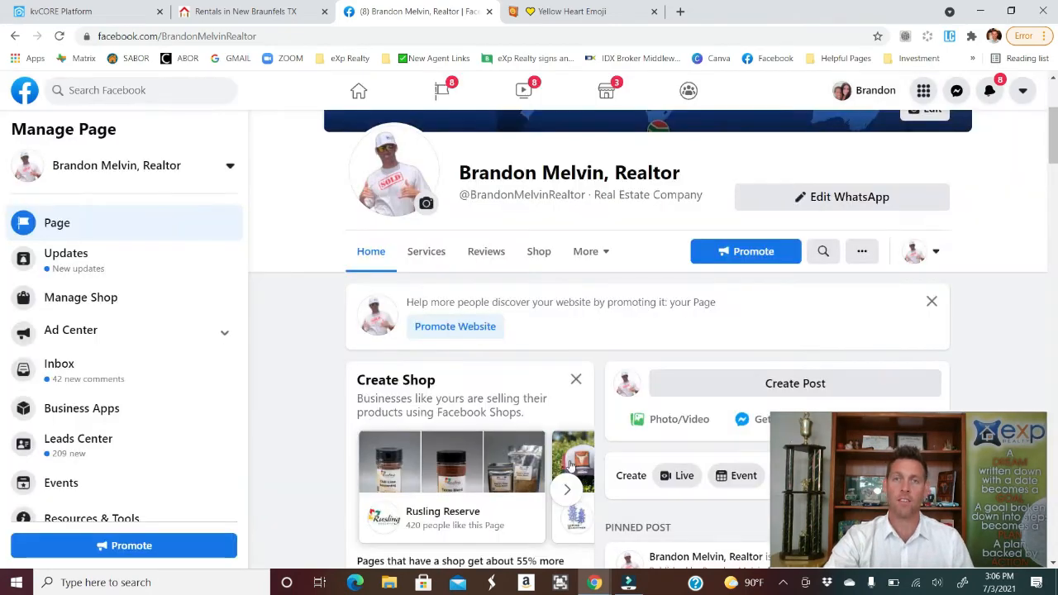
{"action": "scroll", "coordinate": [636, 426], "scroll_direction": "down", "scroll_amount": 3}
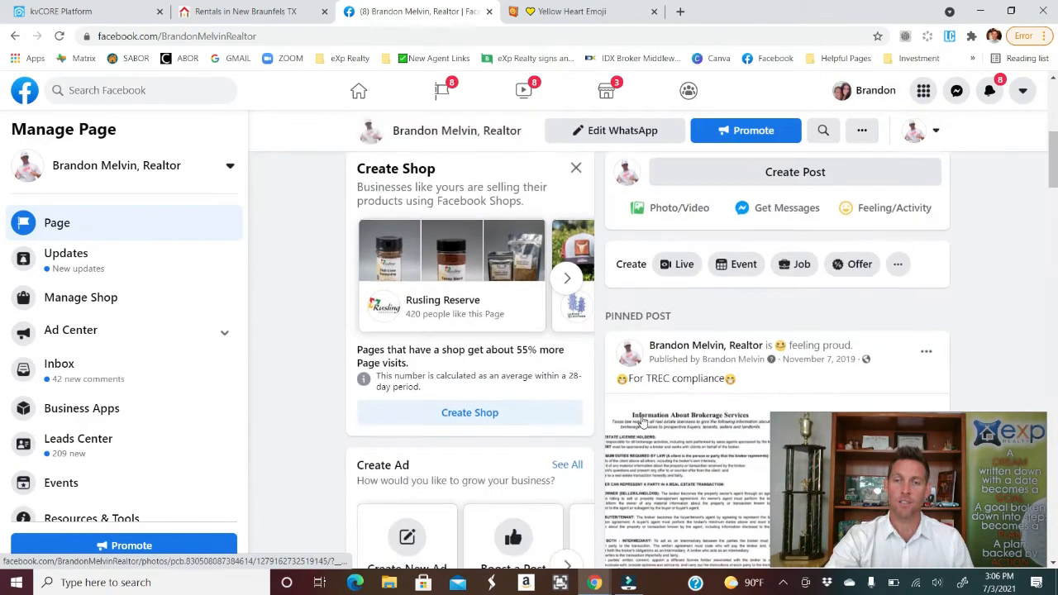
{"action": "scroll", "coordinate": [641, 423], "scroll_direction": "down", "scroll_amount": 10}
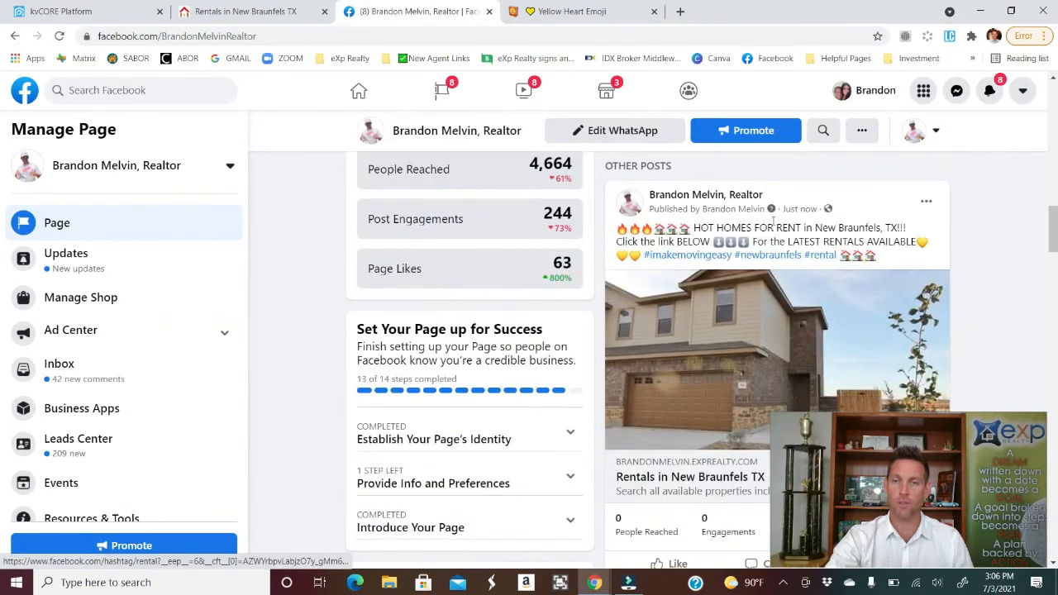